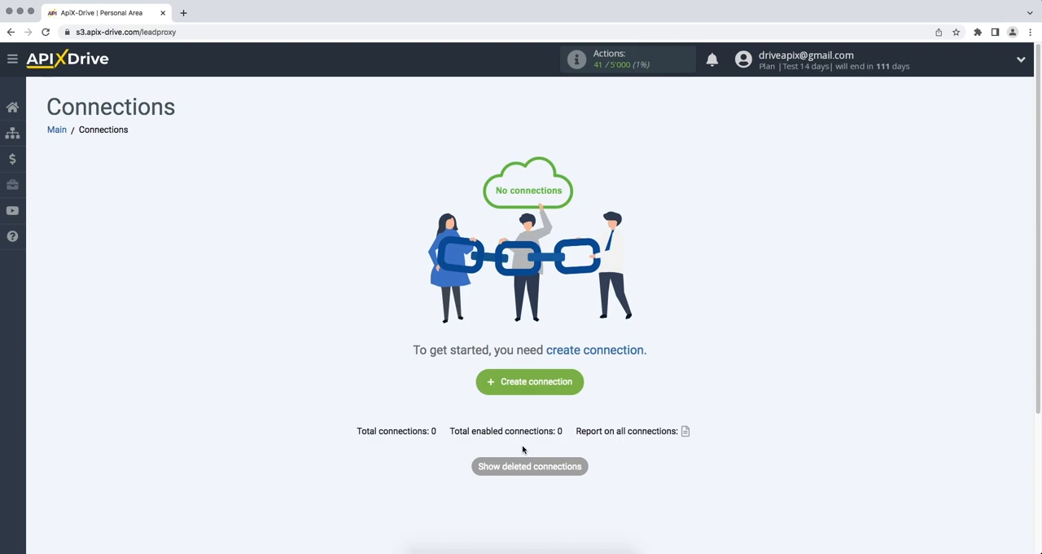
- Create a new connection and set Salesforce CRM as its data source system
click(486, 389)
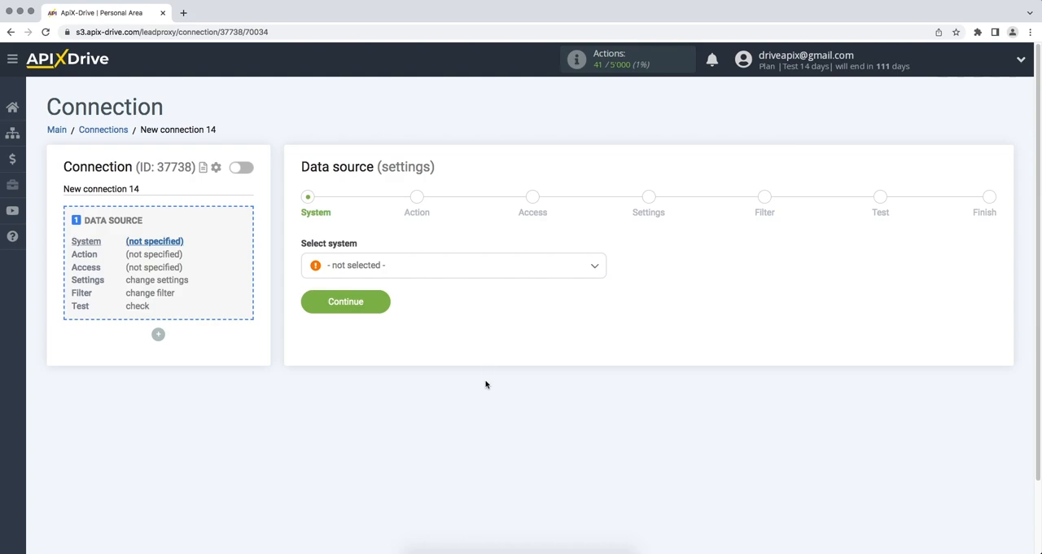
click(487, 269)
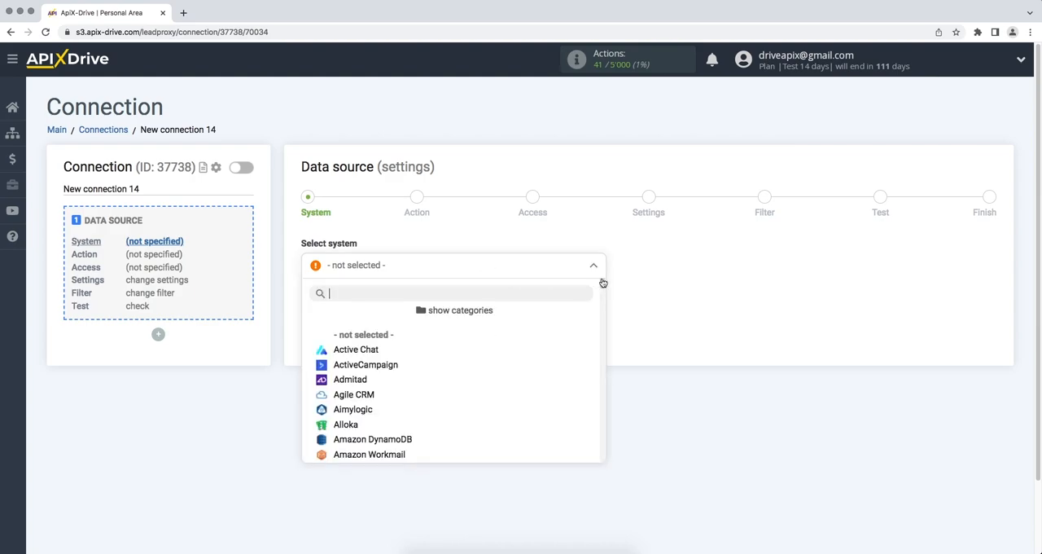
drag(602, 287, 602, 410)
click(407, 362)
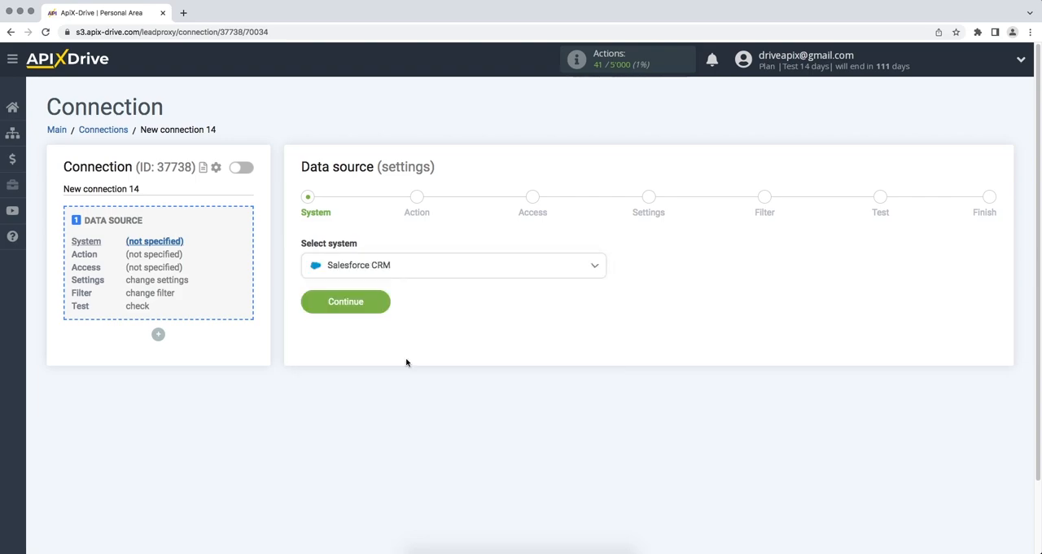
click(307, 308)
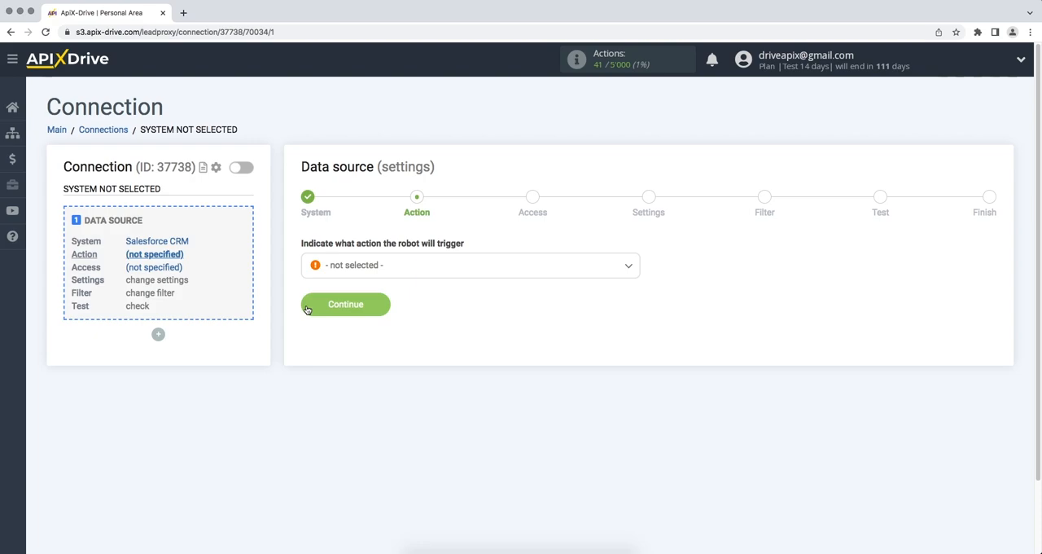
- Set the data source's trigger action to Get Leads (new) and continue to account access
click(342, 273)
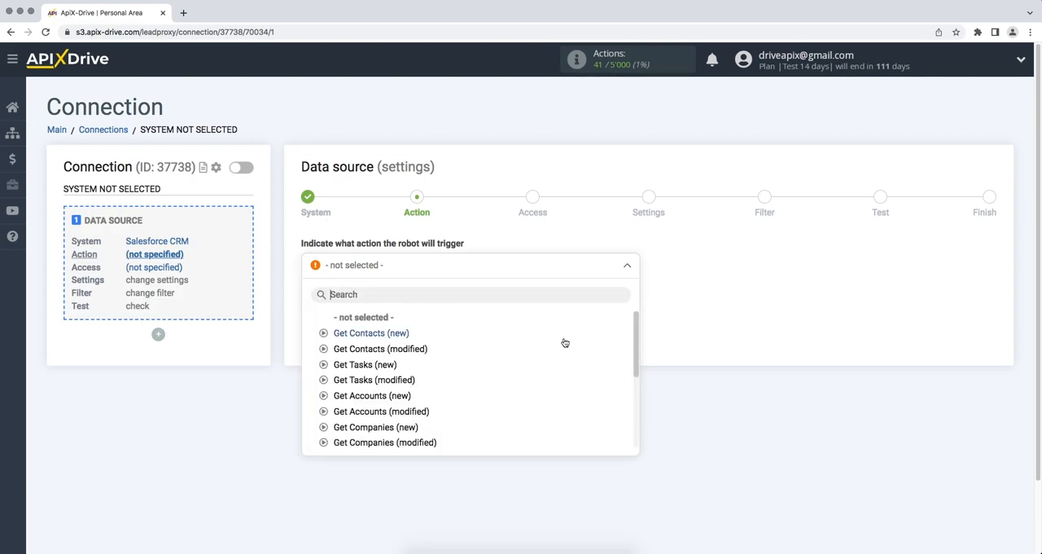
drag(635, 330, 615, 381)
click(381, 407)
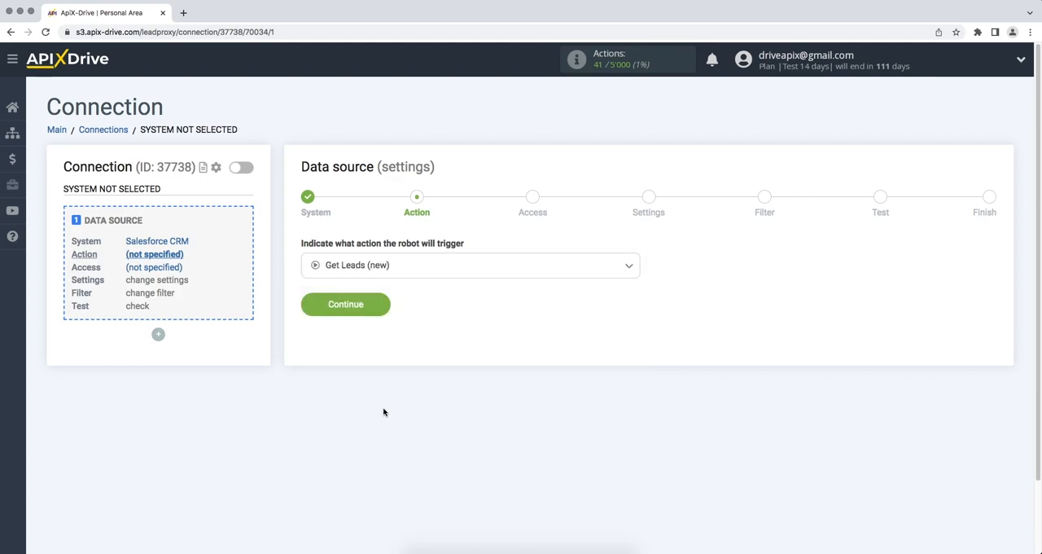
click(307, 312)
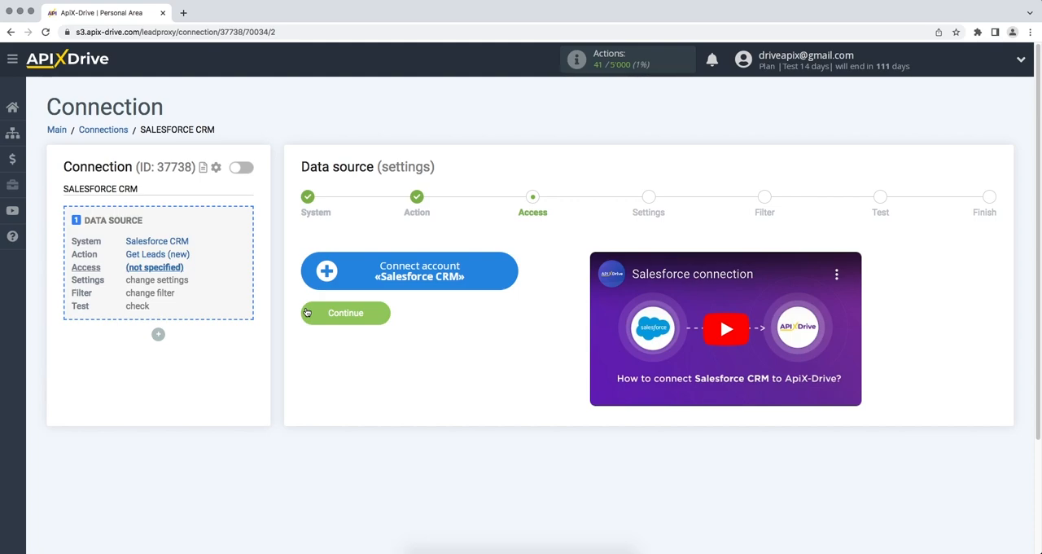
- Connect a Salesforce CRM account by logging in with the account username and password
click(322, 275)
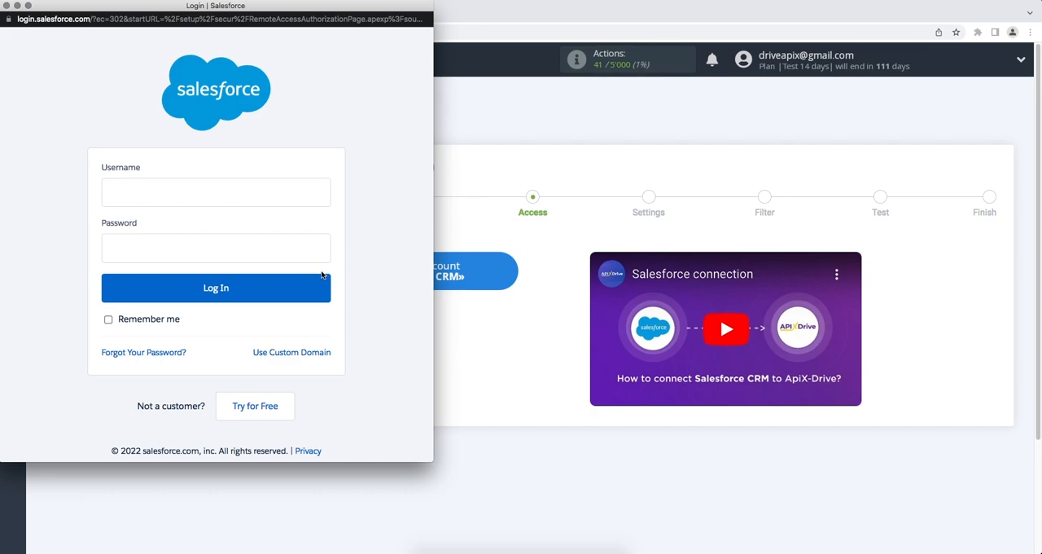
click(283, 195)
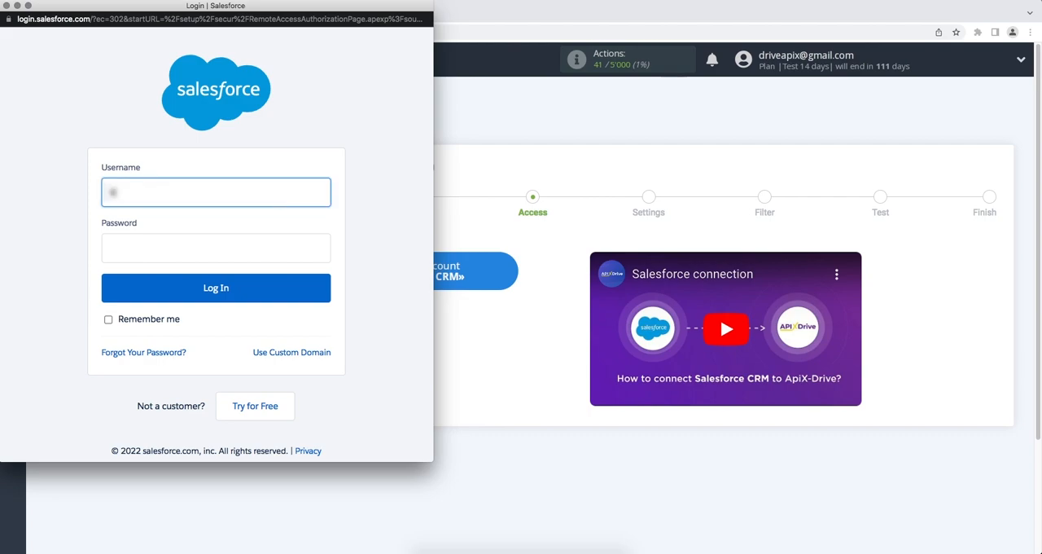
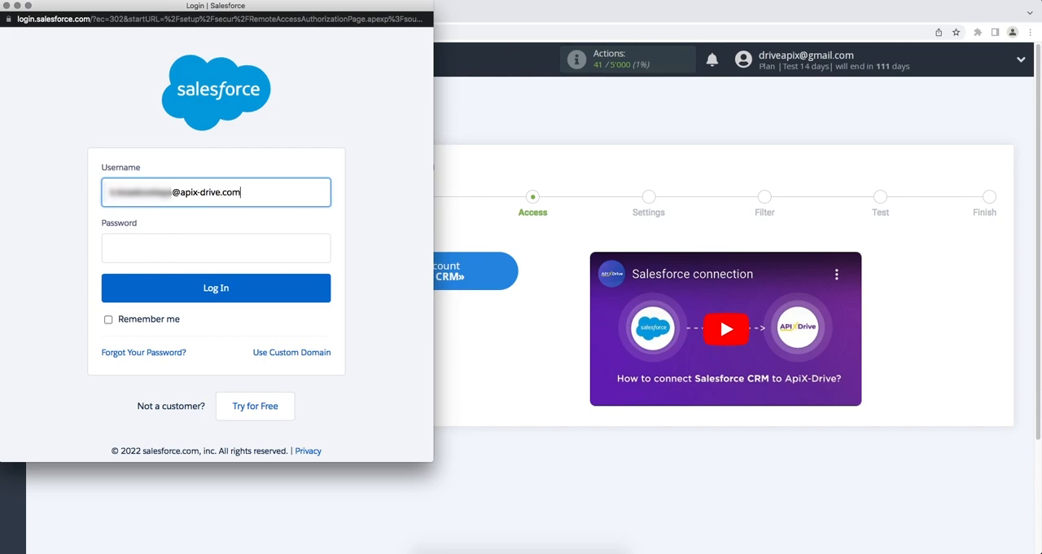
click(281, 248)
text(••••••••••)
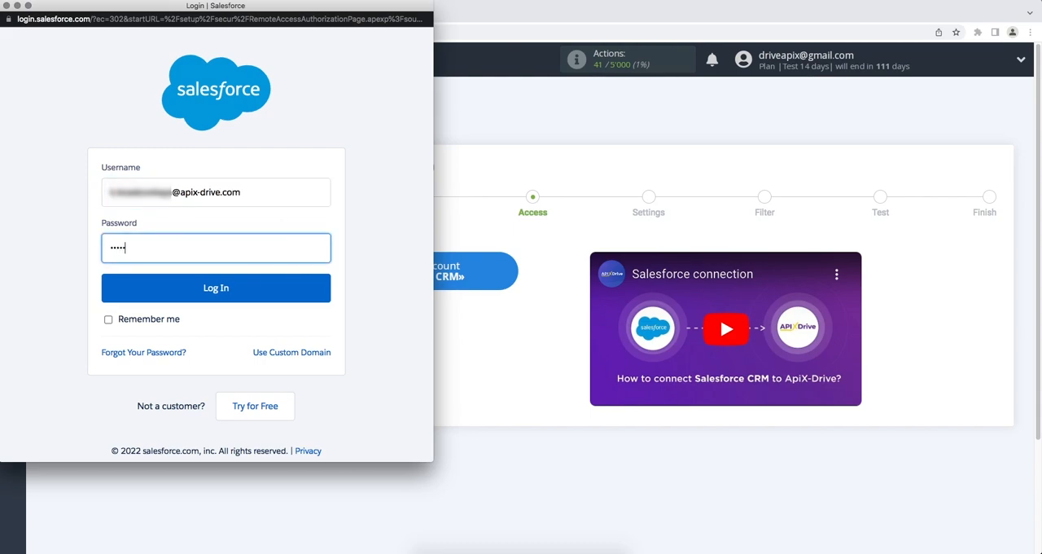
click(281, 287)
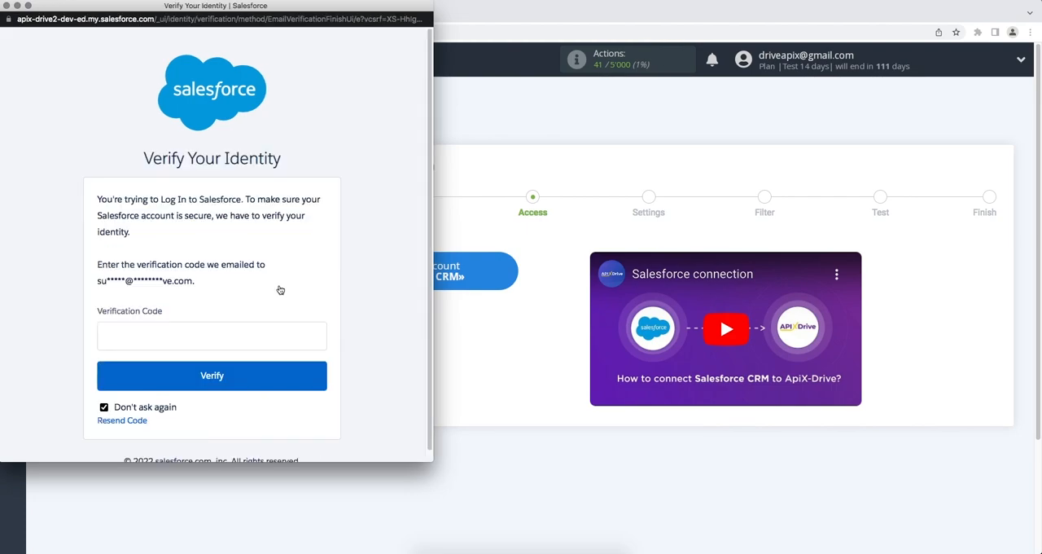
- Enter the emailed verification code and verify the Salesforce login
click(261, 333)
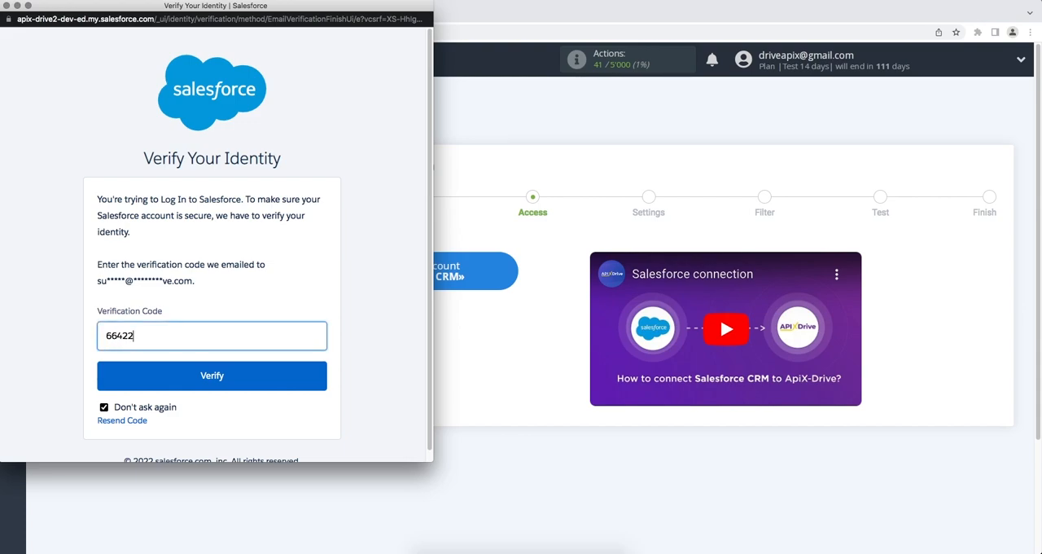
click(254, 385)
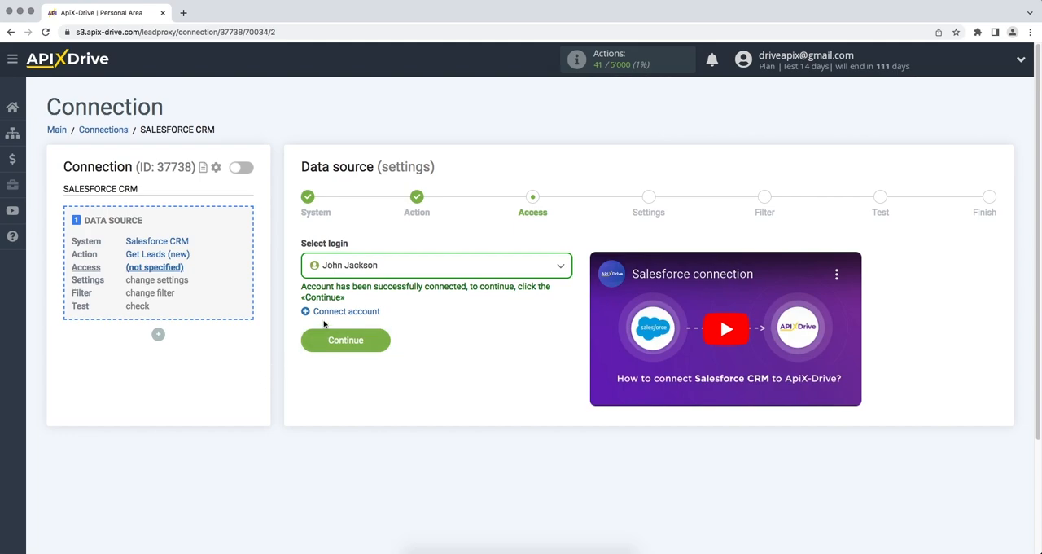
- Select the connected Salesforce account as the data source login and continue
click(368, 277)
click(352, 353)
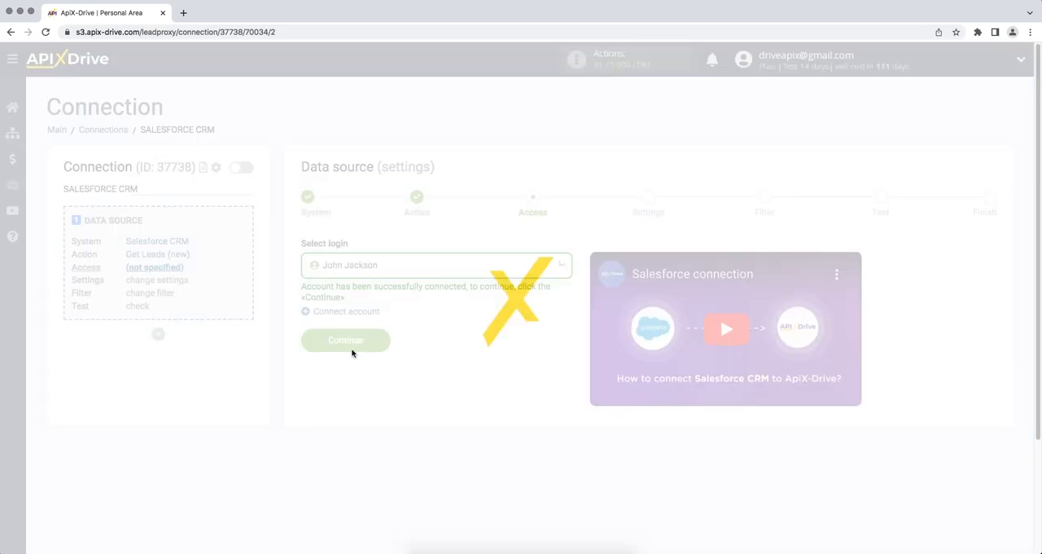
click(312, 344)
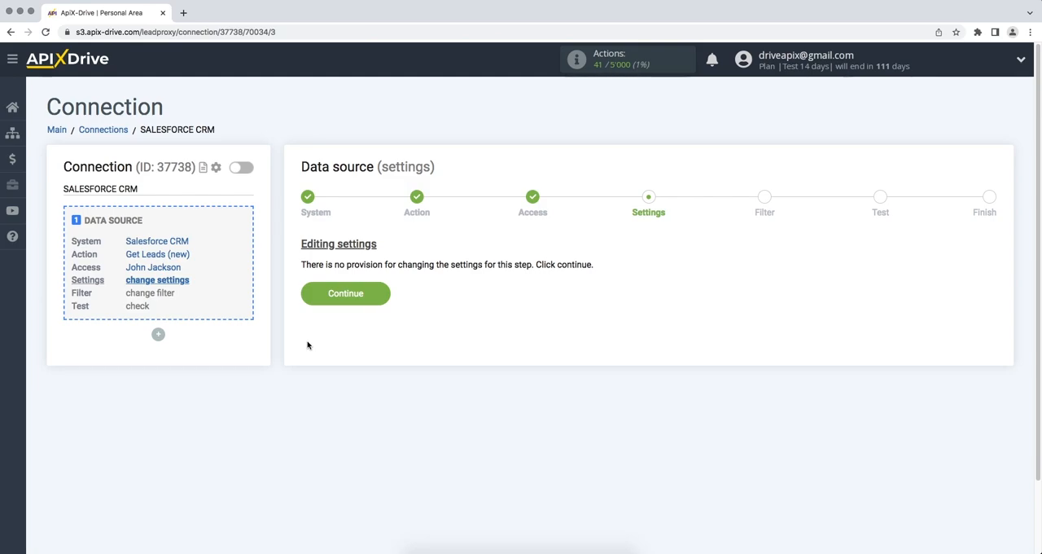
- Continue past the source settings and filter without adding conditions, and accept the Salesforce test data to finish the data source
click(305, 302)
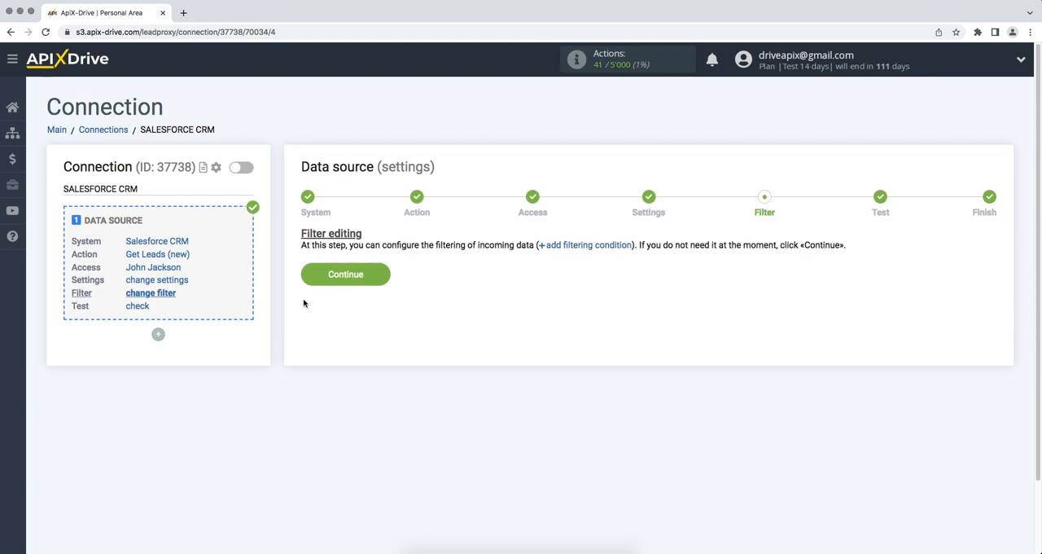
click(305, 278)
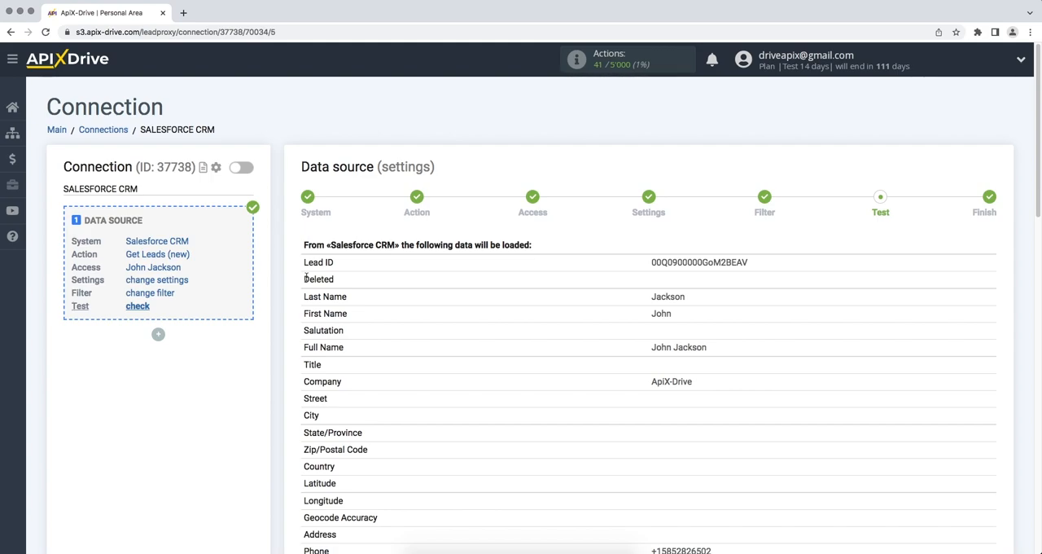
scroll(305, 278, down, 5)
scroll(305, 278, down, 15)
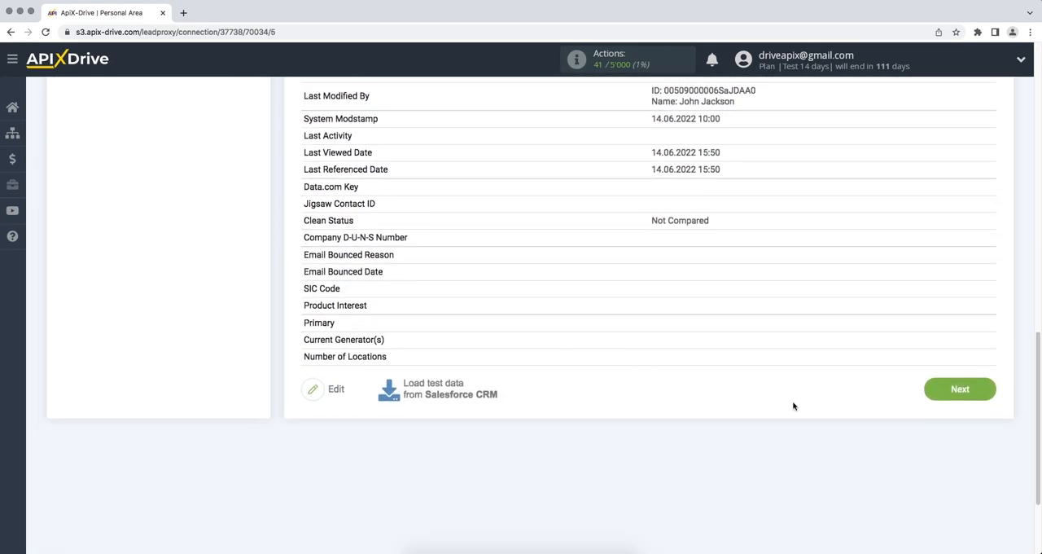
click(934, 396)
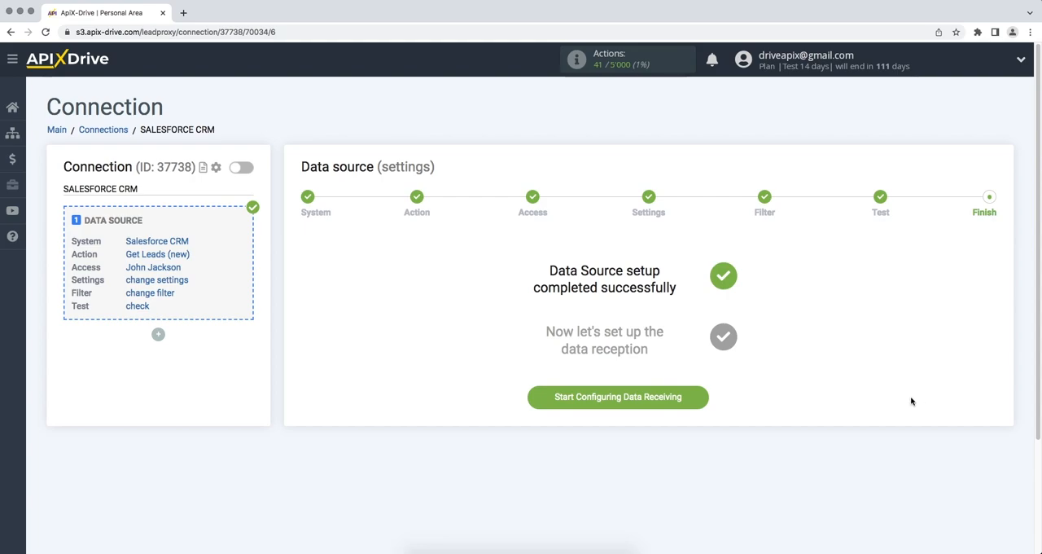
- Start configuring data receiving and set Constant Contact as the data destination system
click(552, 396)
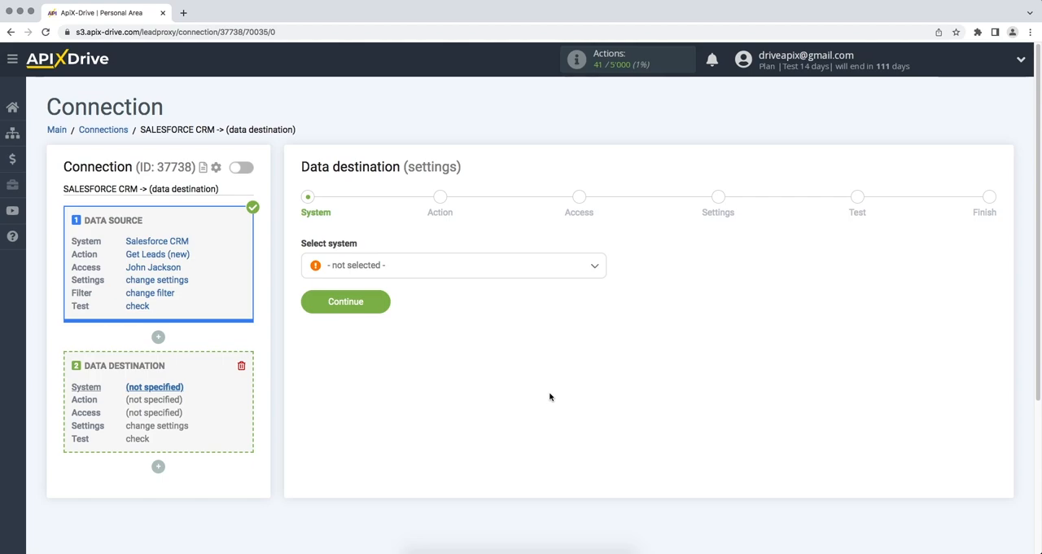
click(527, 265)
drag(603, 284, 604, 312)
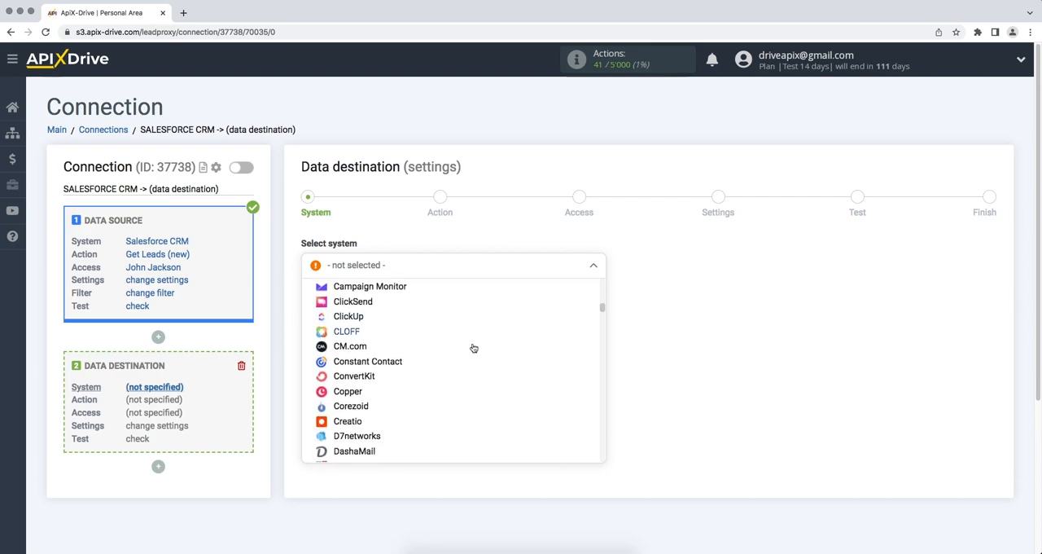
click(402, 364)
click(309, 313)
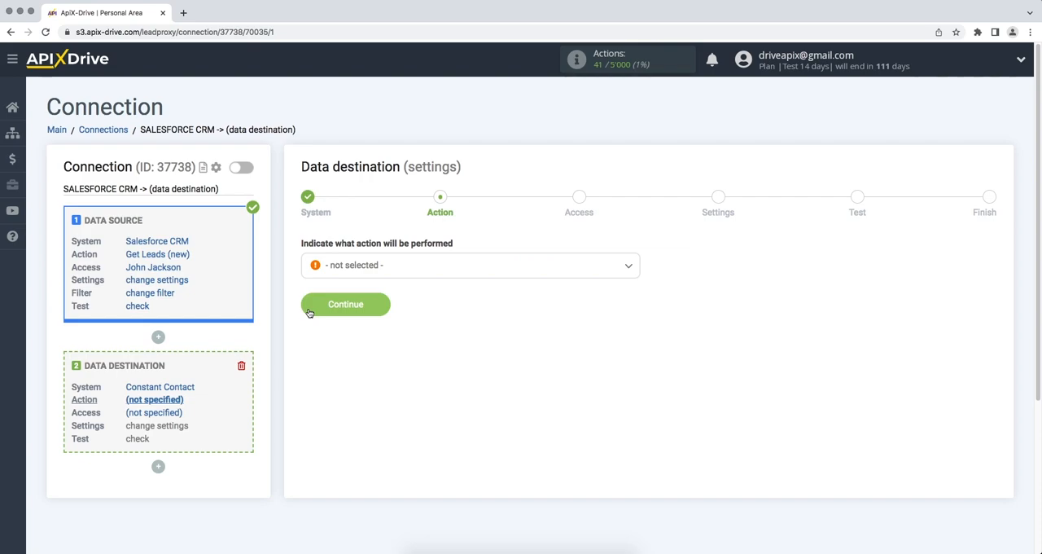
- Set the destination action to Add or Change Contact and continue to account access
click(349, 271)
click(352, 332)
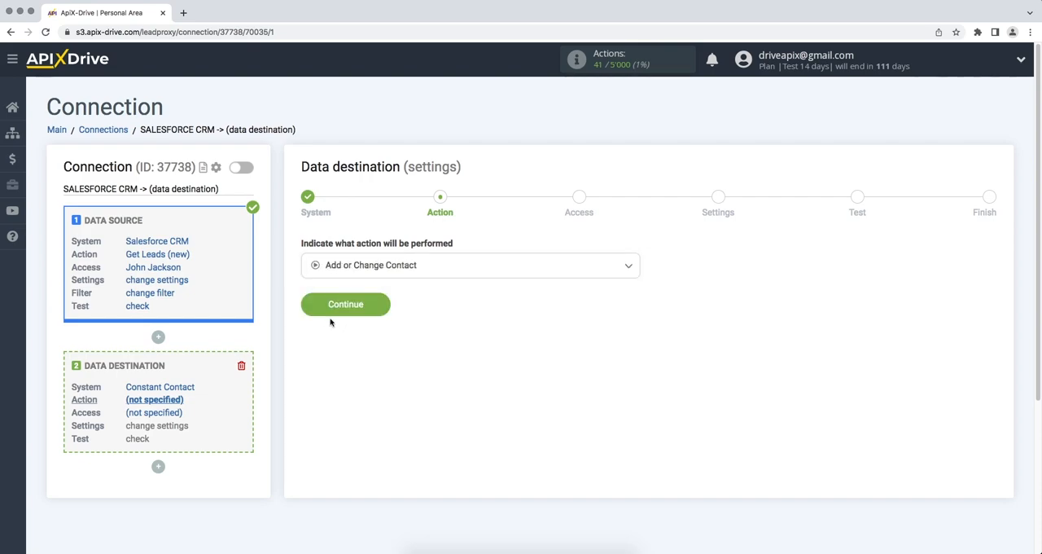
click(309, 312)
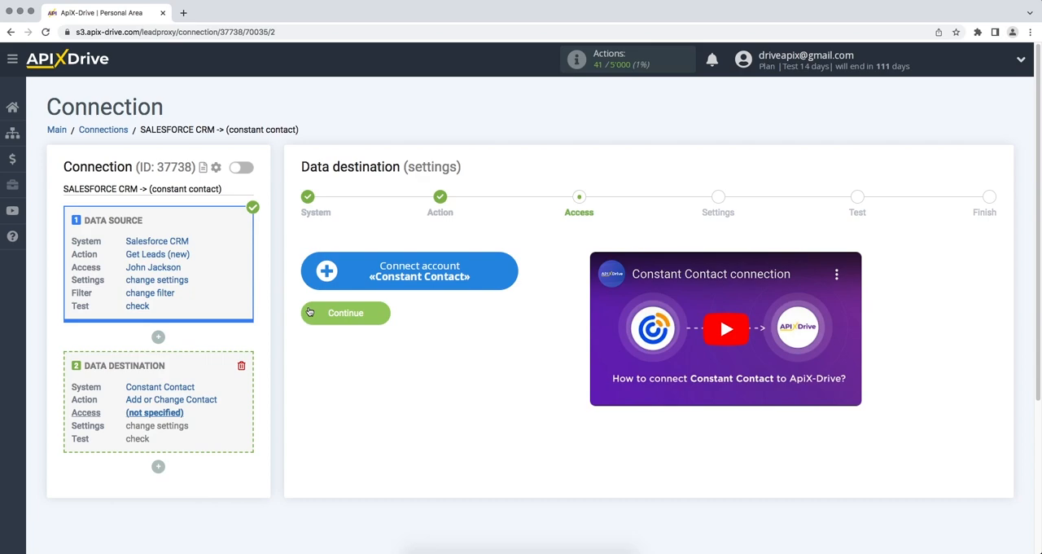
- Connect a Constant Contact account by logging in with the account's e-mail and password
click(322, 276)
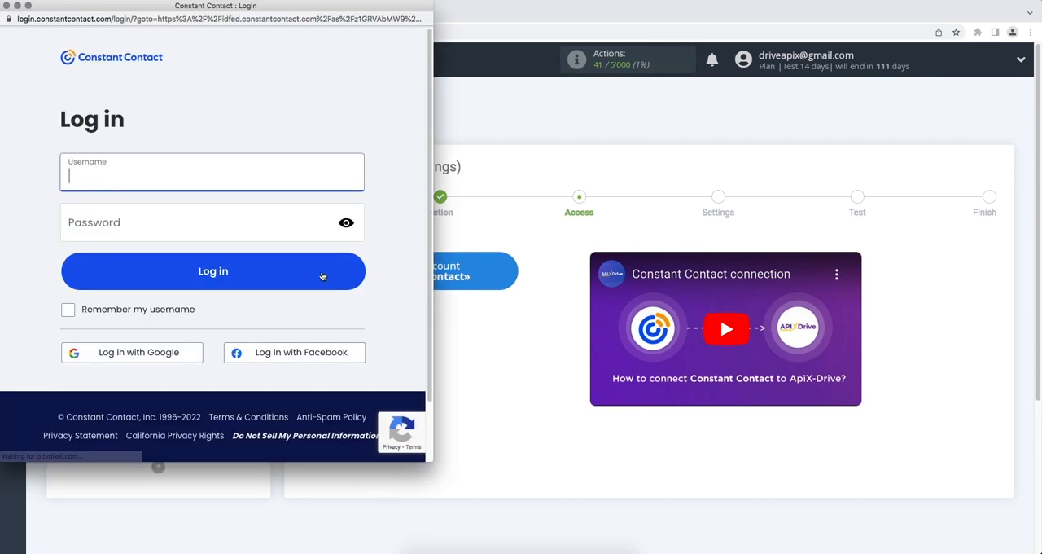
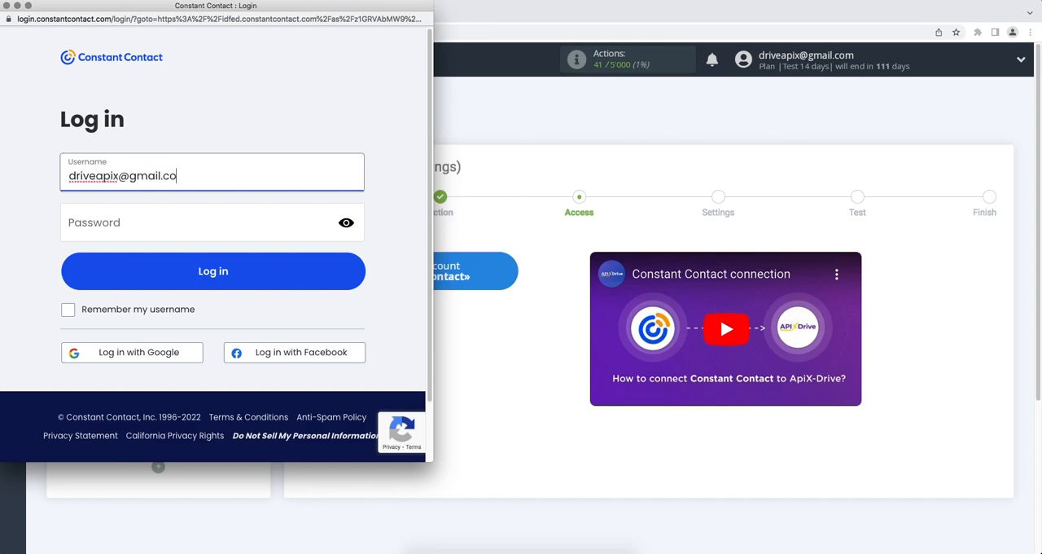
click(315, 208)
text(•••••)
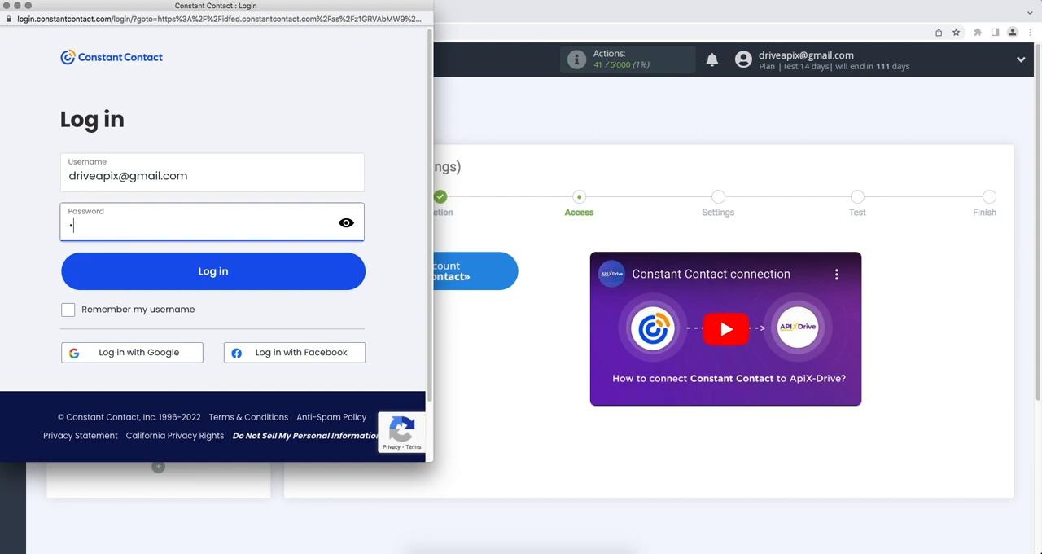
text(•••)
click(296, 280)
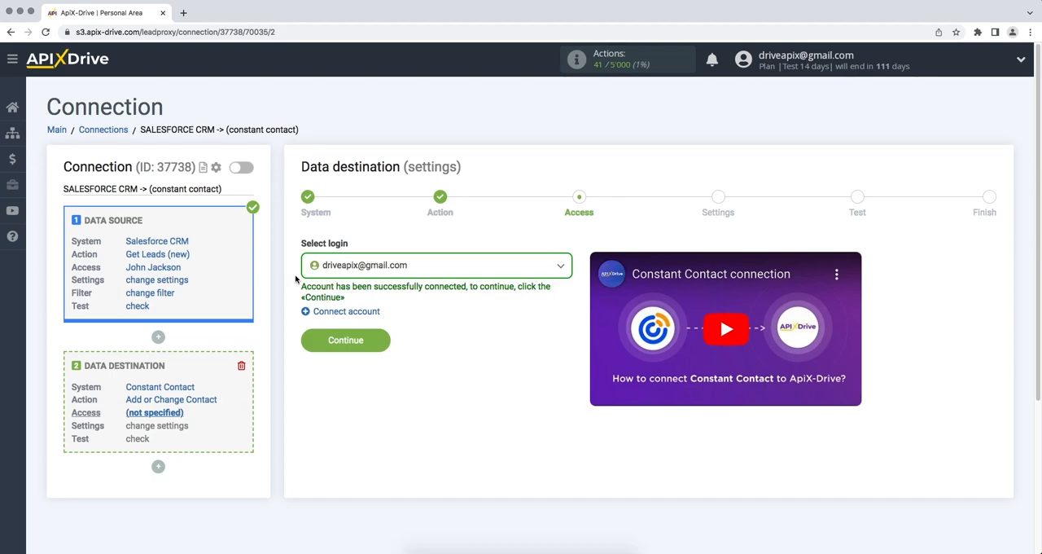
- Use the connected Constant Contact login for access and choose ApiX-Drive as the destination list
click(333, 265)
click(353, 350)
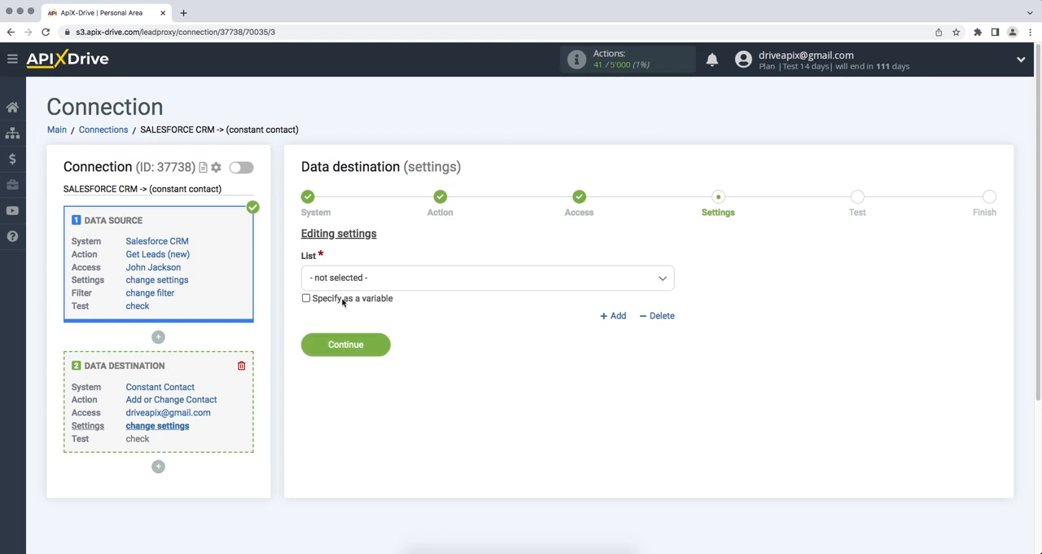
click(362, 285)
click(342, 348)
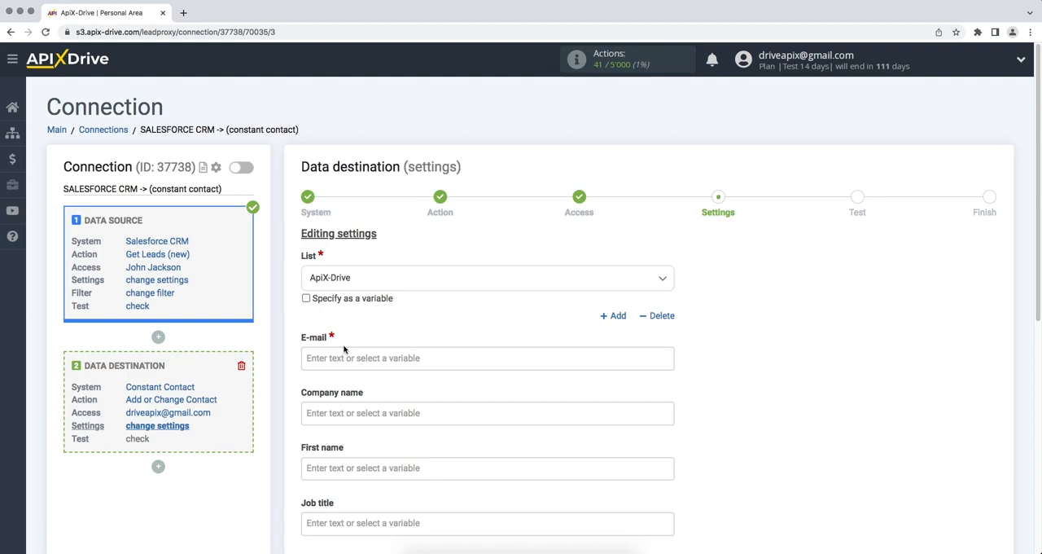
- Assign the Salesforce CRM Email variable to the destination's E-mail field
click(337, 355)
drag(675, 236, 668, 290)
click(454, 403)
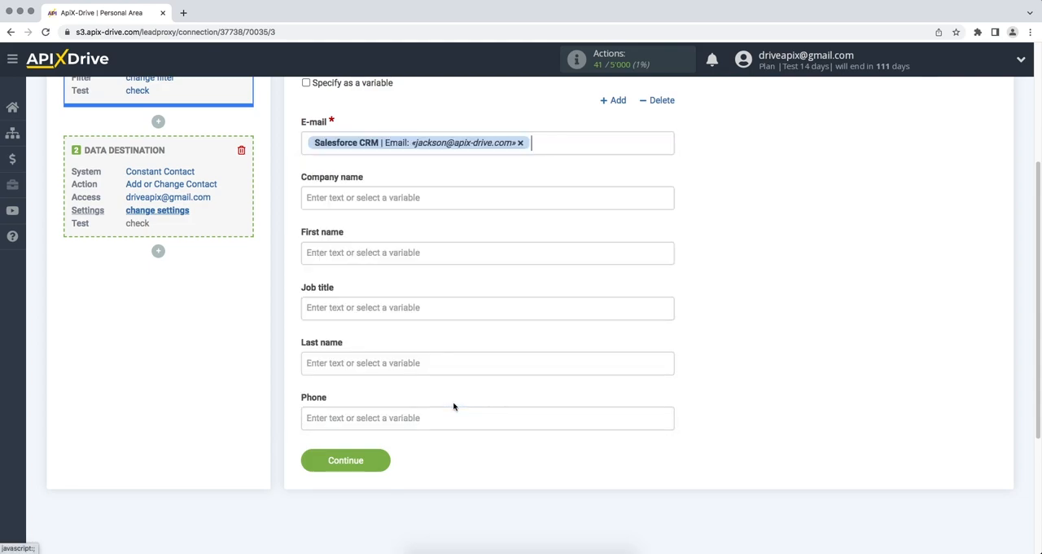
- Assign the Salesforce CRM First Name variable to the destination's First name field
click(413, 256)
drag(668, 237, 668, 330)
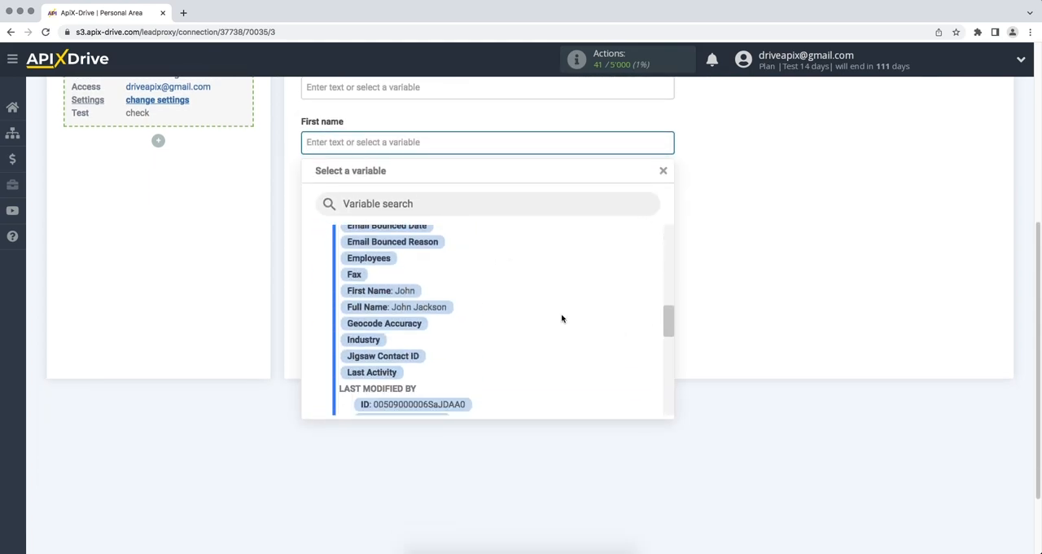
click(416, 293)
- Fill the destination's Job title field with the text "New lead from Salesforce CRM"
click(395, 202)
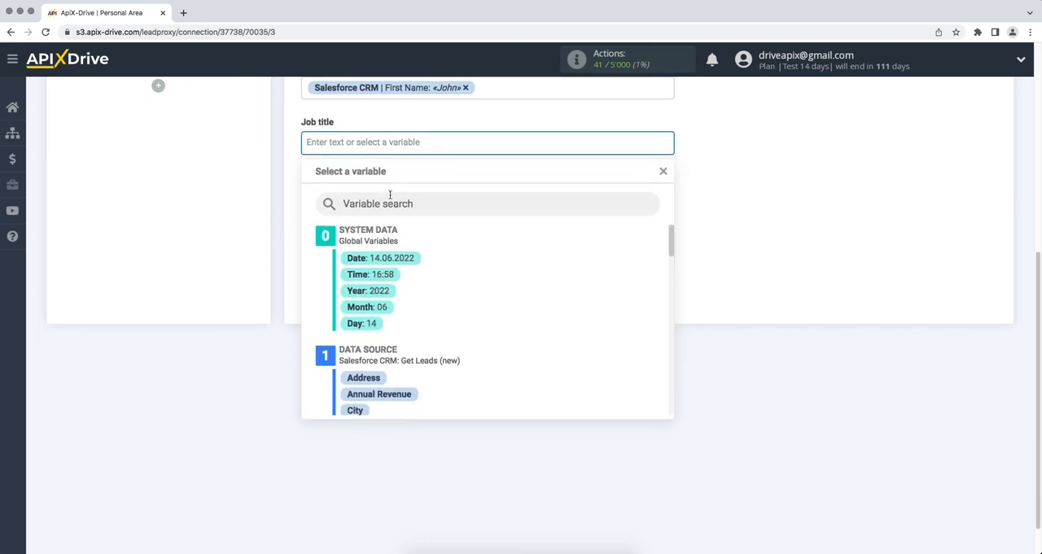
text(New lead from Salesforce CRM)
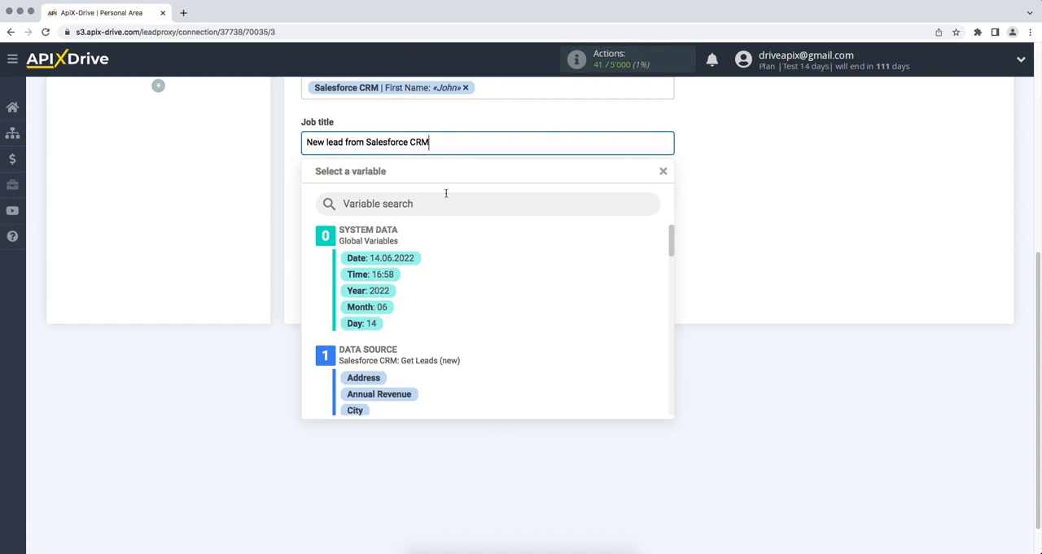
click(718, 207)
- Assign the Salesforce CRM Last Name and Phone variables to the matching destination fields and continue to the test stage
click(641, 202)
drag(670, 254, 679, 354)
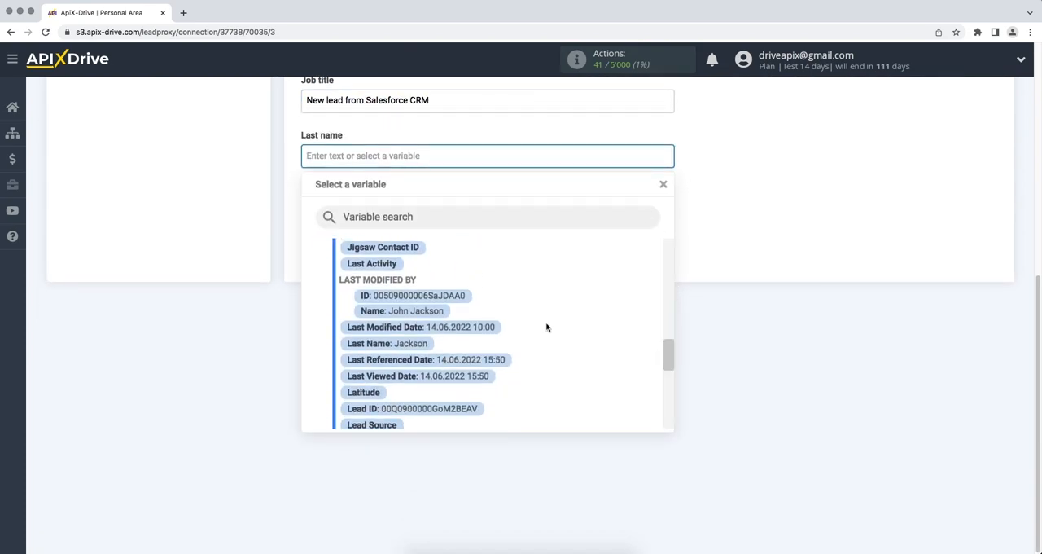
click(414, 344)
click(388, 213)
drag(667, 303, 669, 445)
click(407, 352)
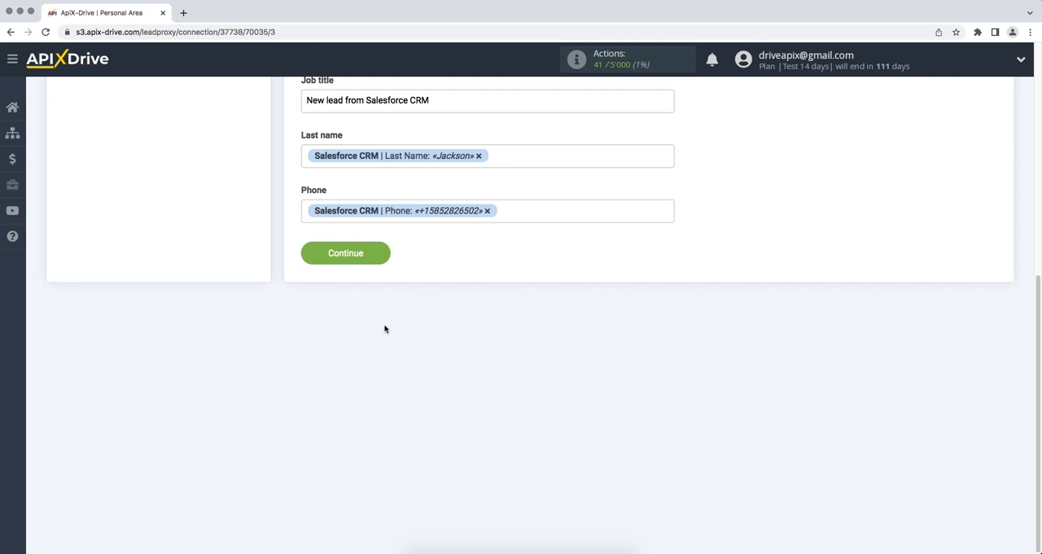
click(307, 257)
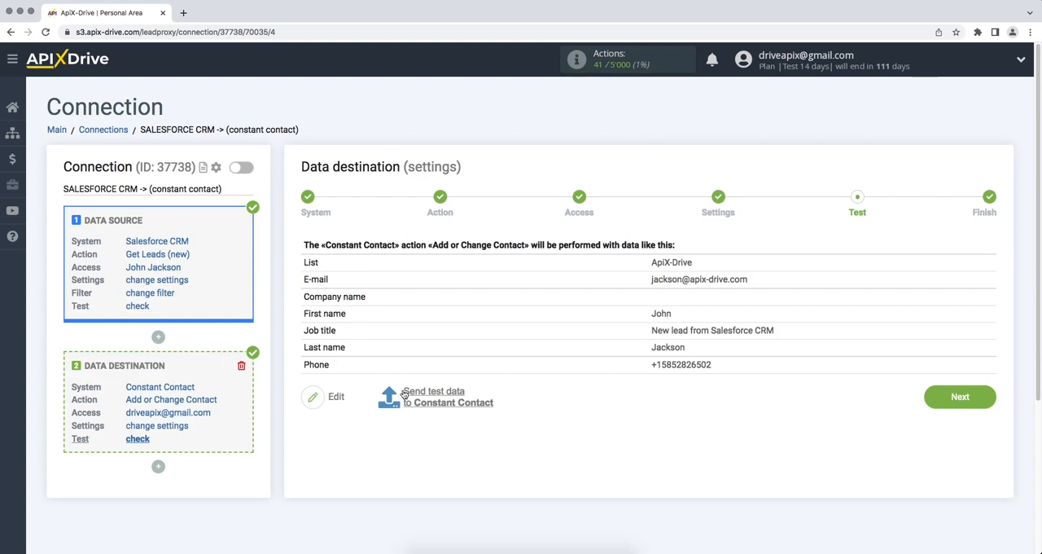
- Send test data to Constant Contact and complete the destination setup by enabling auto-update for the connection
click(399, 397)
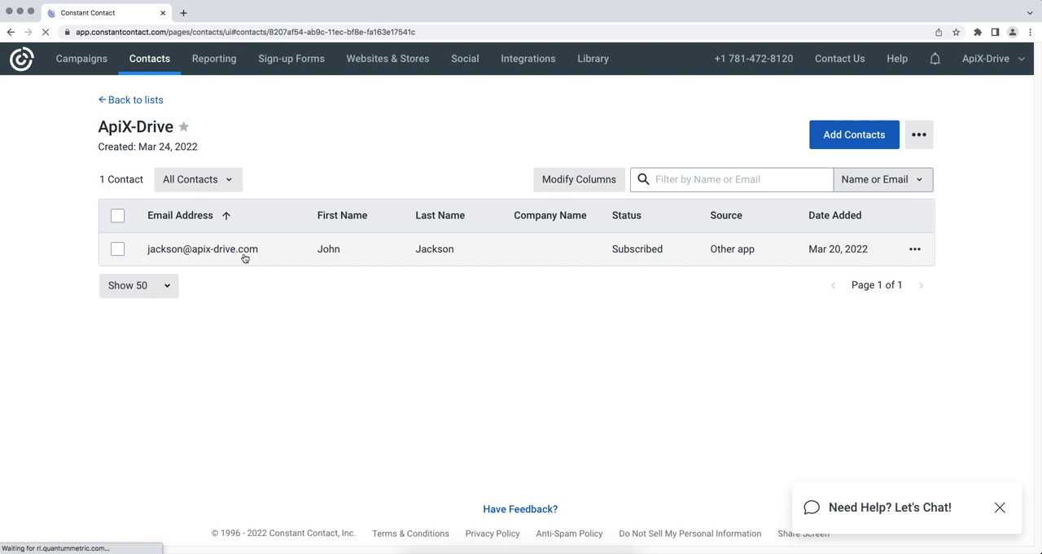
click(244, 258)
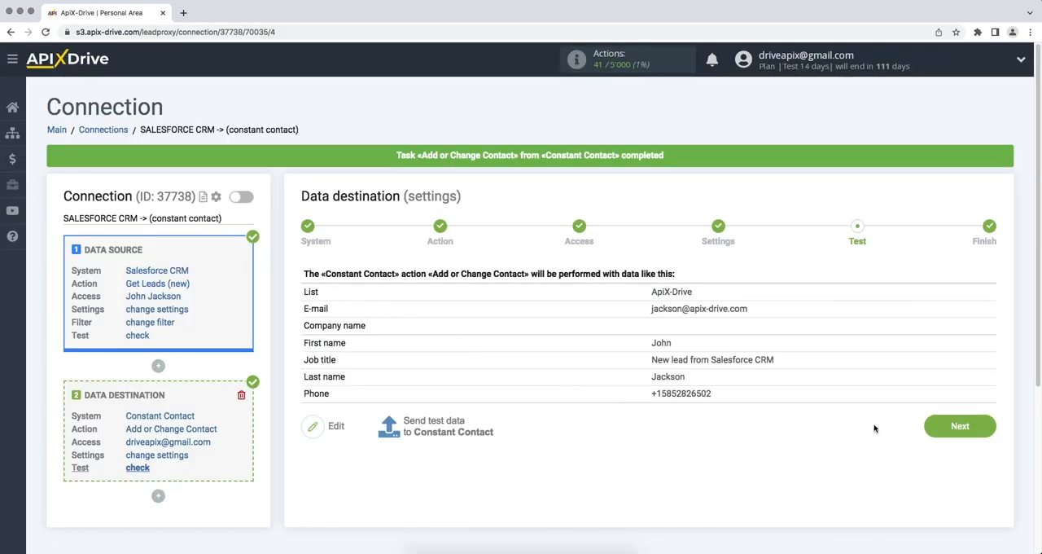
click(927, 432)
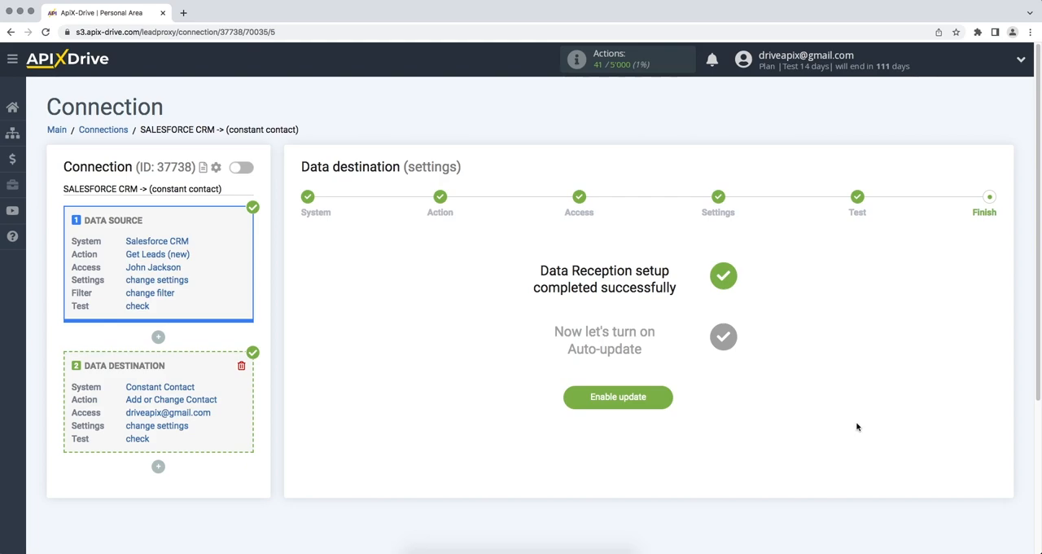
click(573, 398)
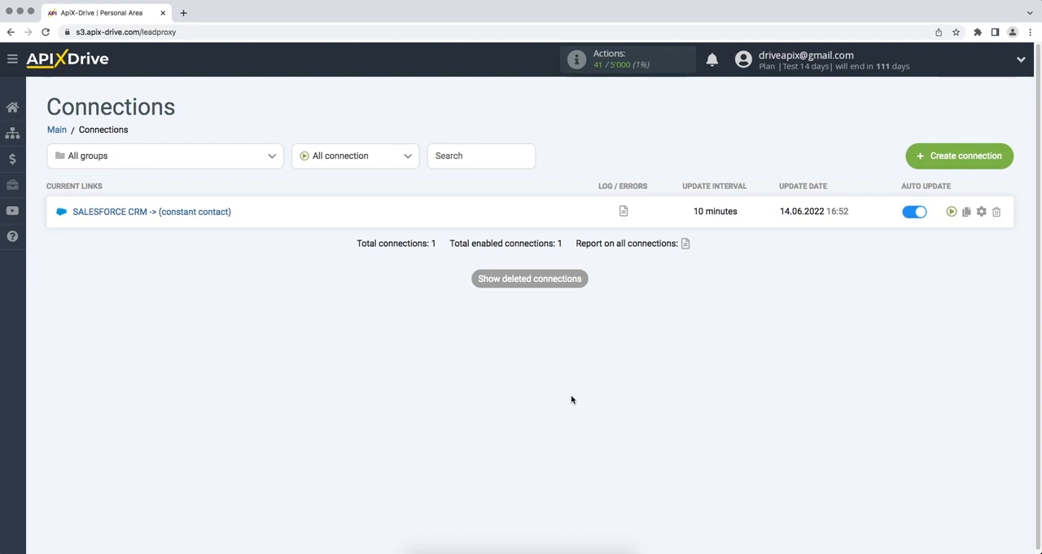
- Set the update interval of the Salesforce CRM to Constant Contact connection to 5 minutes and save it
click(982, 211)
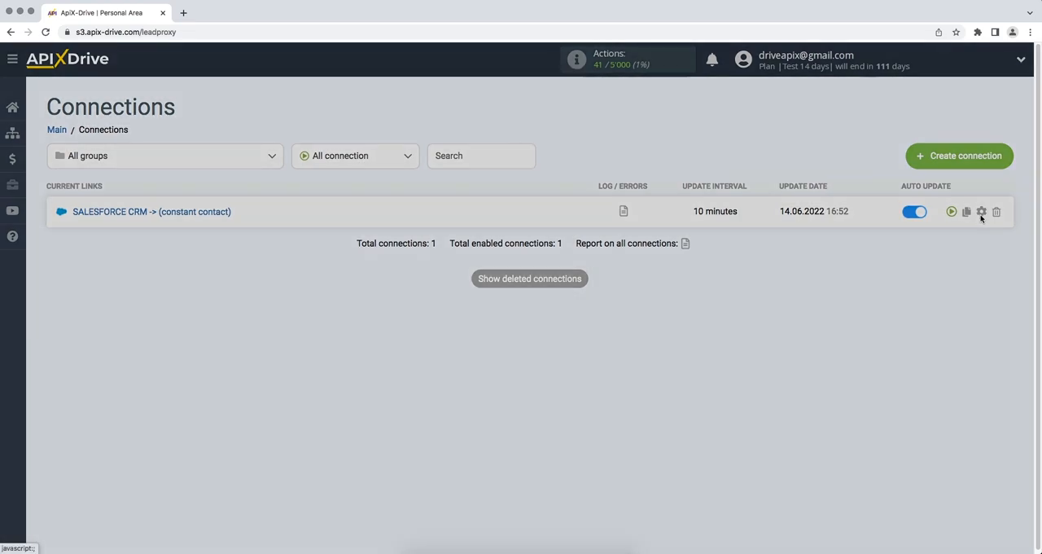
click(635, 313)
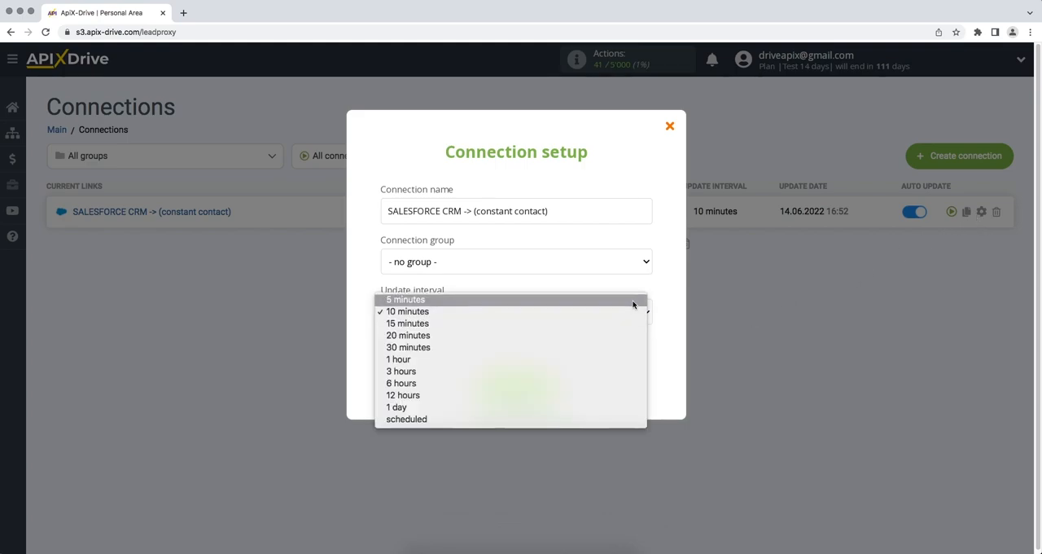
click(636, 299)
click(482, 383)
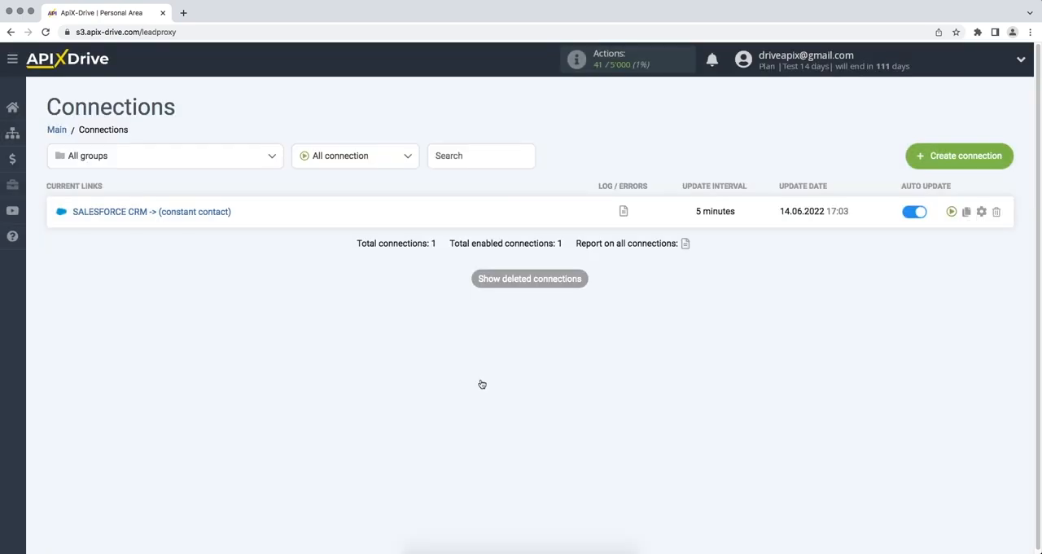